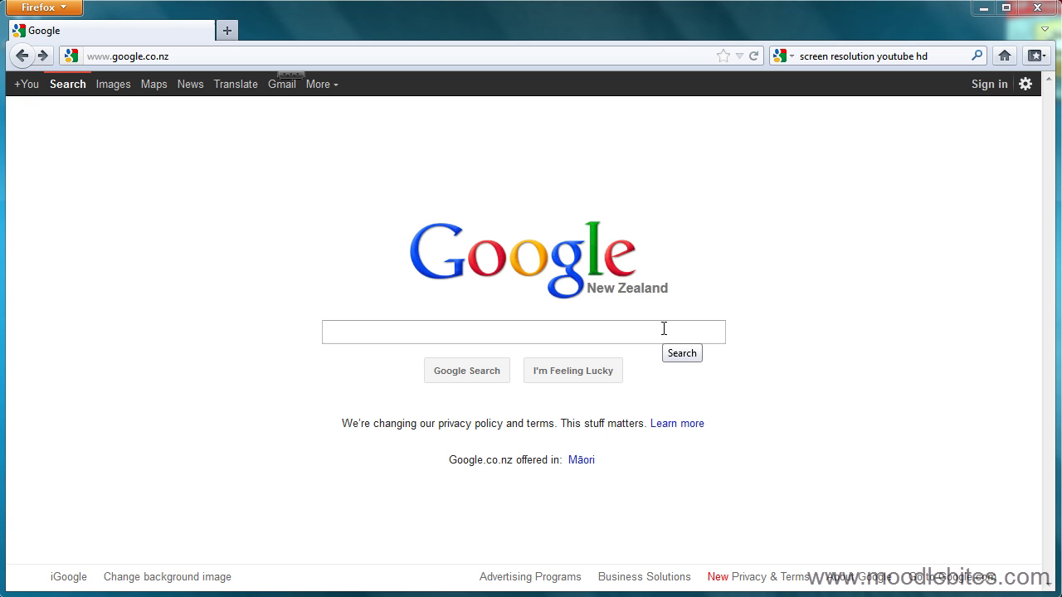
Search Google for "web developer toolbar firefox" and open the Web Developer add-on page on addons.mozilla.org.
click(640, 336)
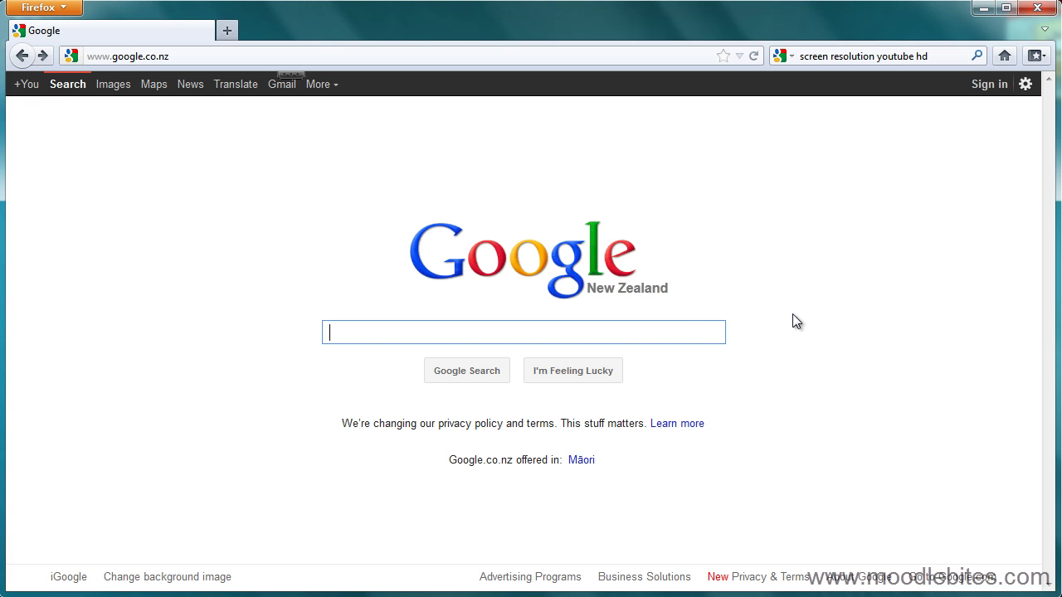
text(web )
text(de)
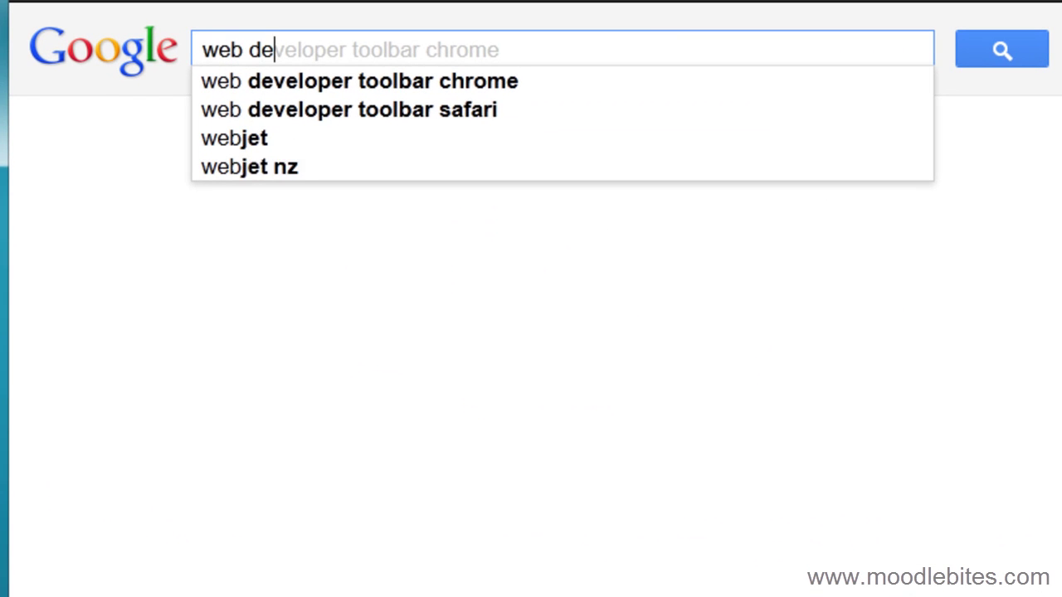
text(veloper toolbar)
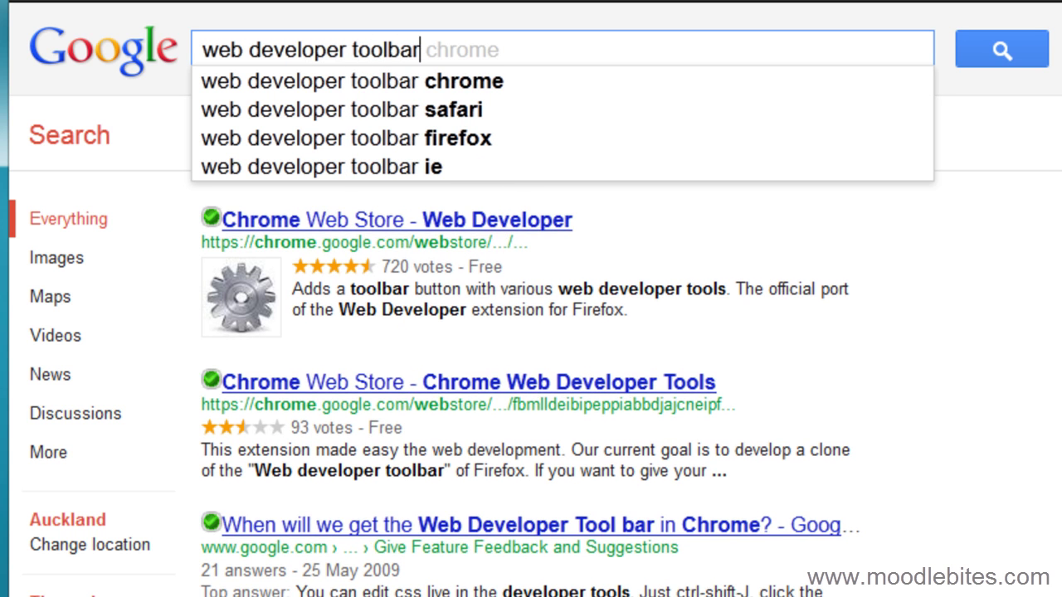
text(firefox)
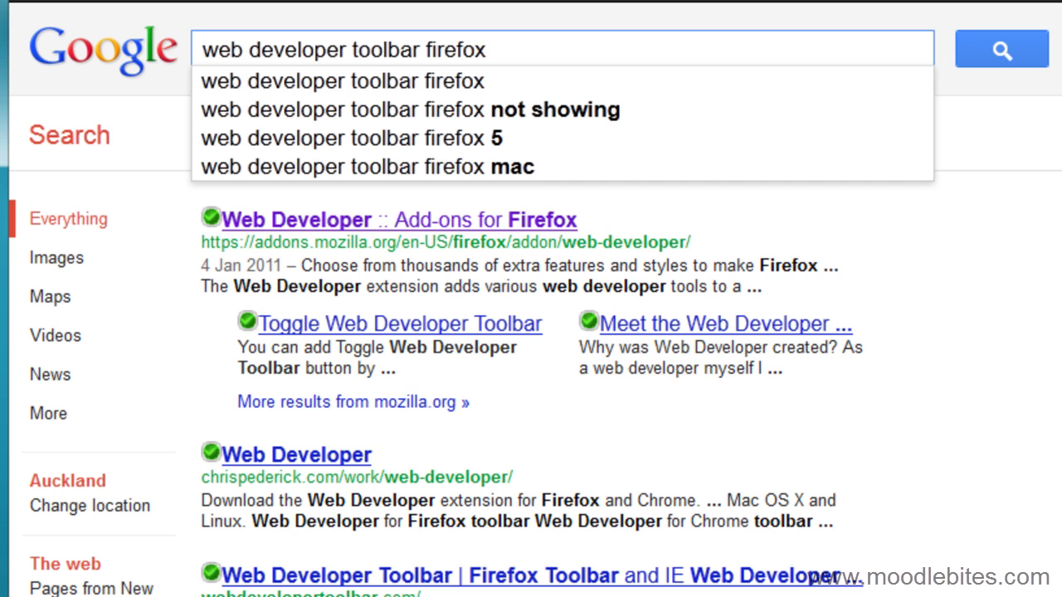
mouse_move(403, 218)
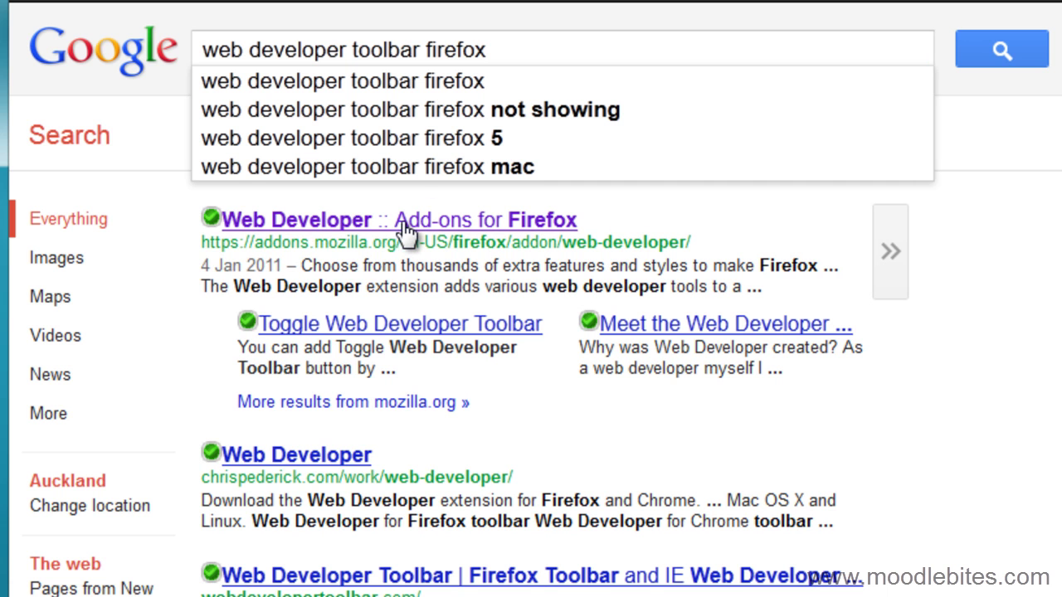
click(403, 221)
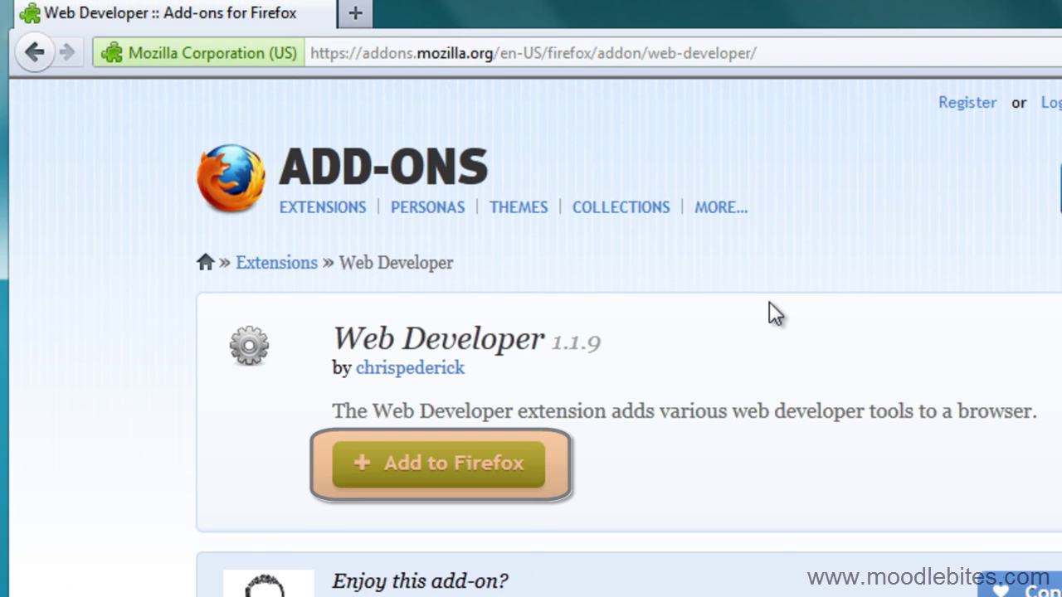
Install the Web Developer add-on and restart the browser to complete the installation.
click(471, 474)
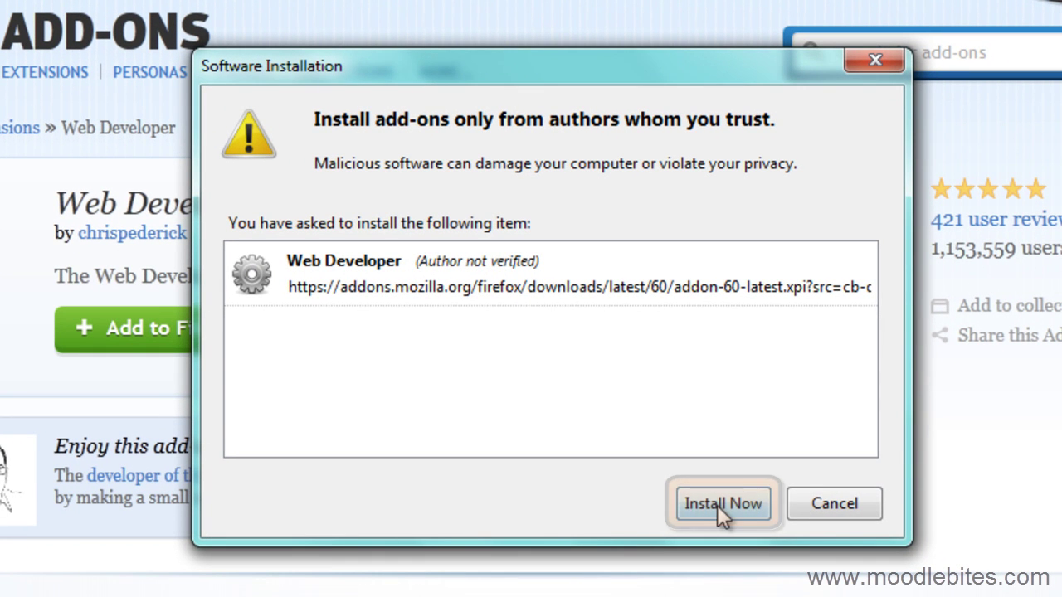
click(718, 504)
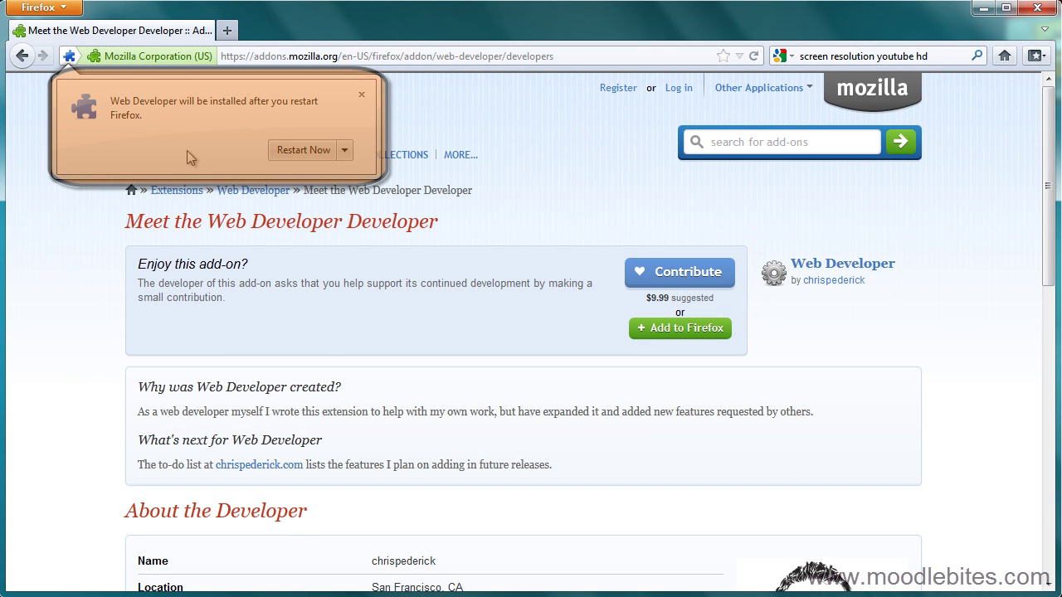
click(294, 150)
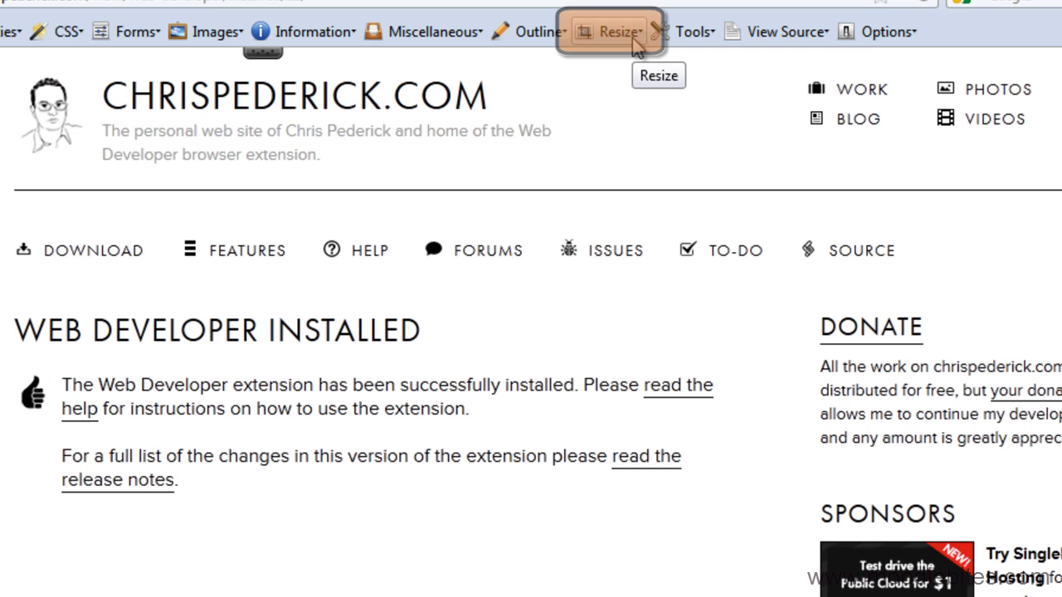
Add a Web Developer resize dimension described as "1024x768 whole window" with a width of 1024 and a height of 768 pixels.
click(632, 33)
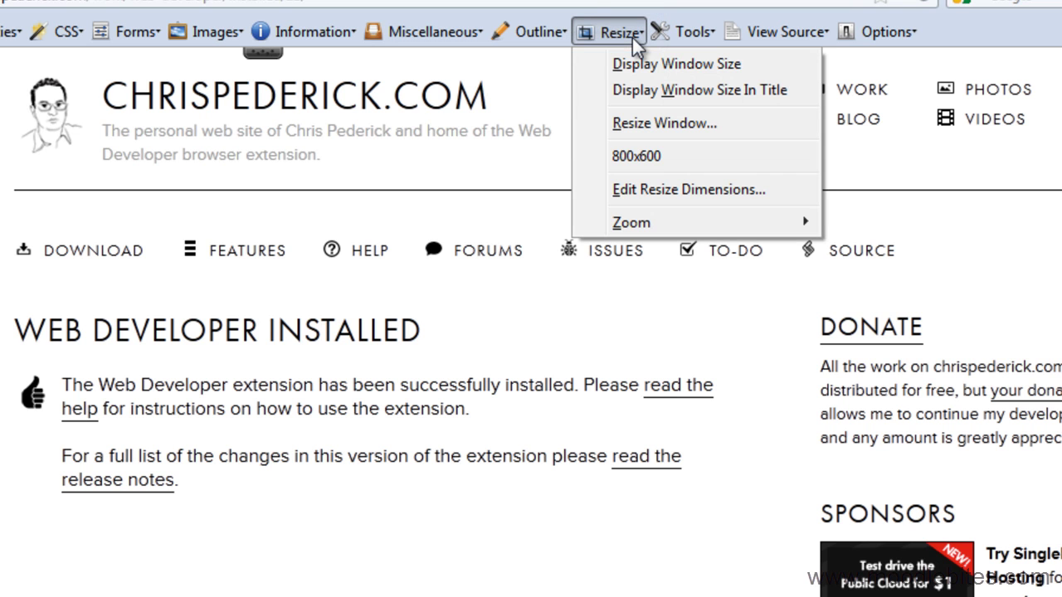
click(714, 191)
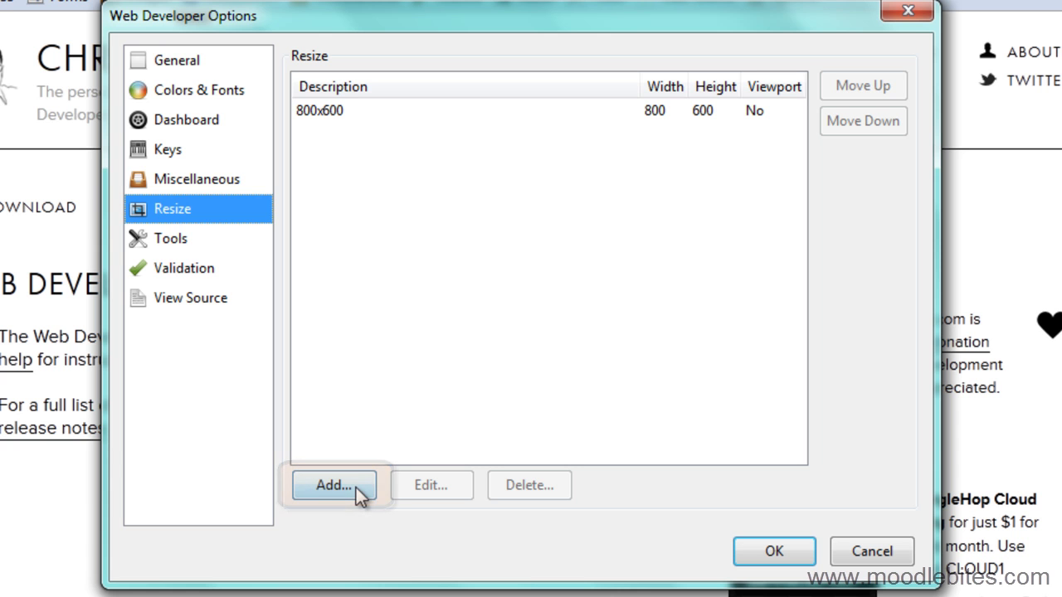
click(356, 488)
text(1024x768 whole windows)
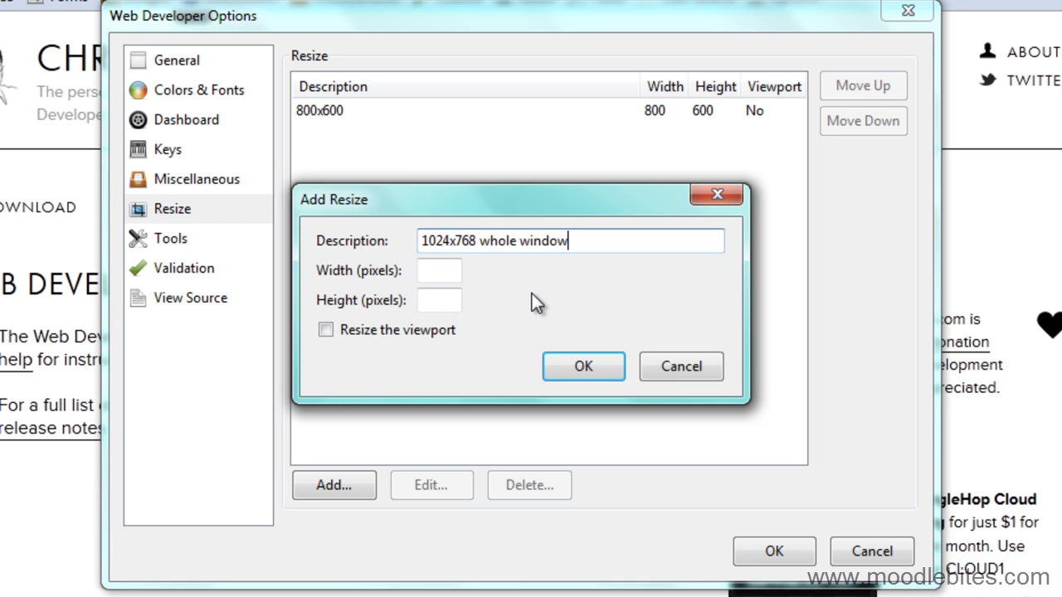
click(448, 268)
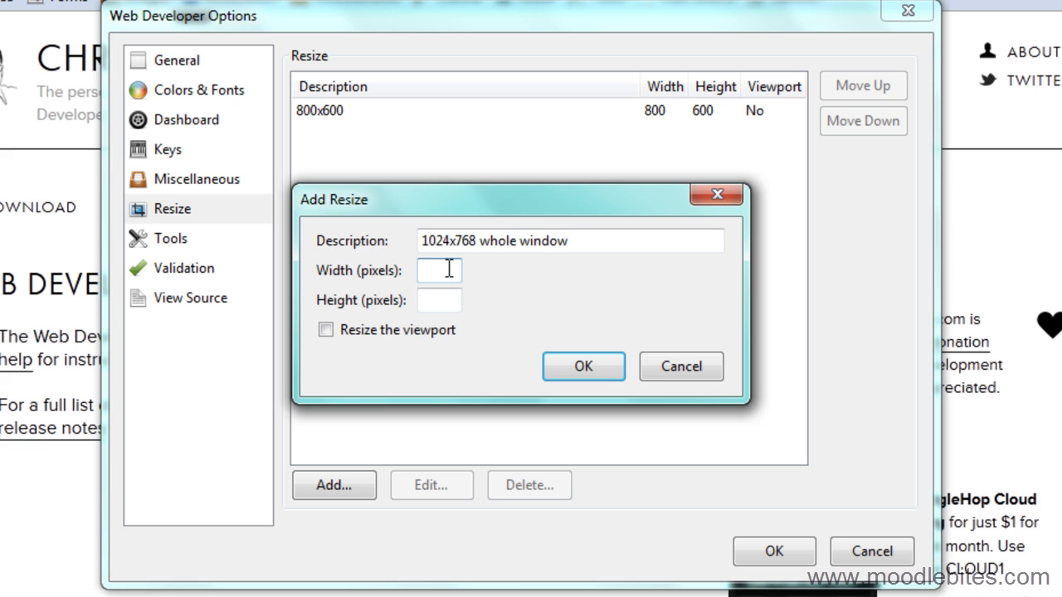
text(1024)
key(Tab)
text(7)
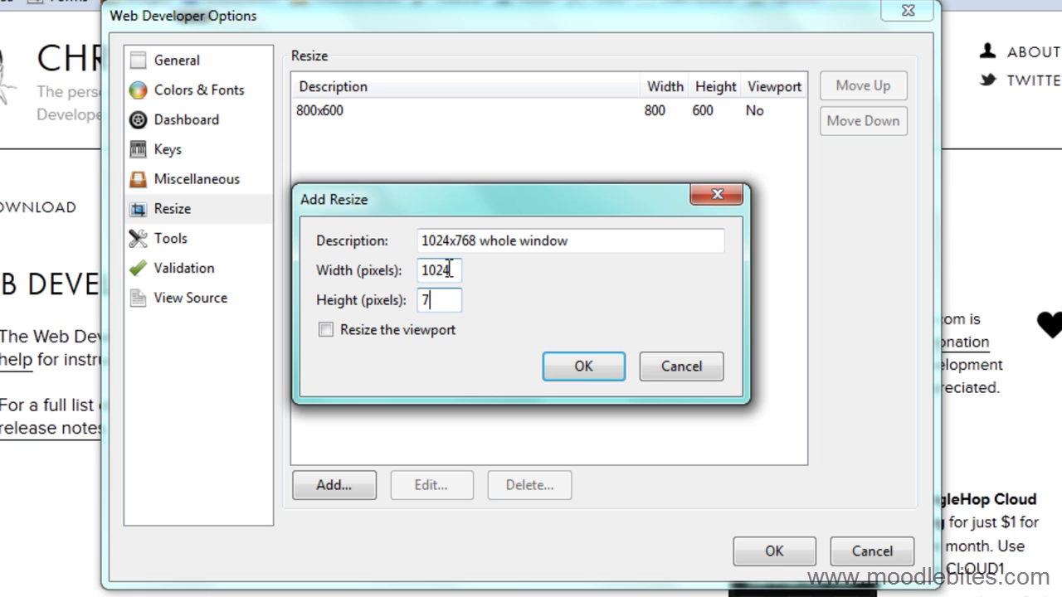
text(68)
click(596, 369)
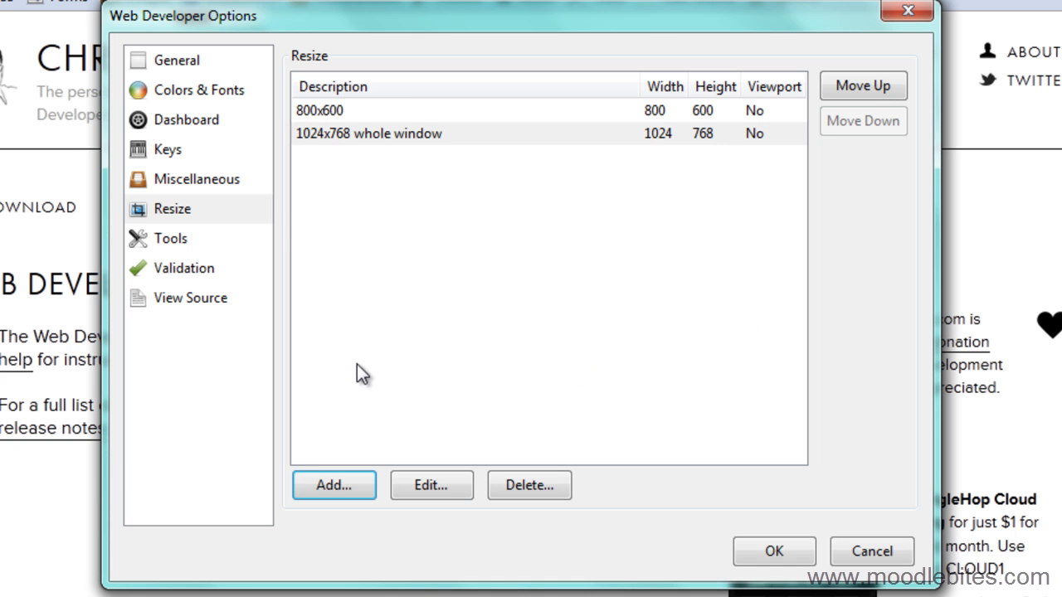
Add a second resize dimension, "1024x768 viewport only", at 1024 by 768 pixels with viewport resizing enabled, and save the options.
click(337, 484)
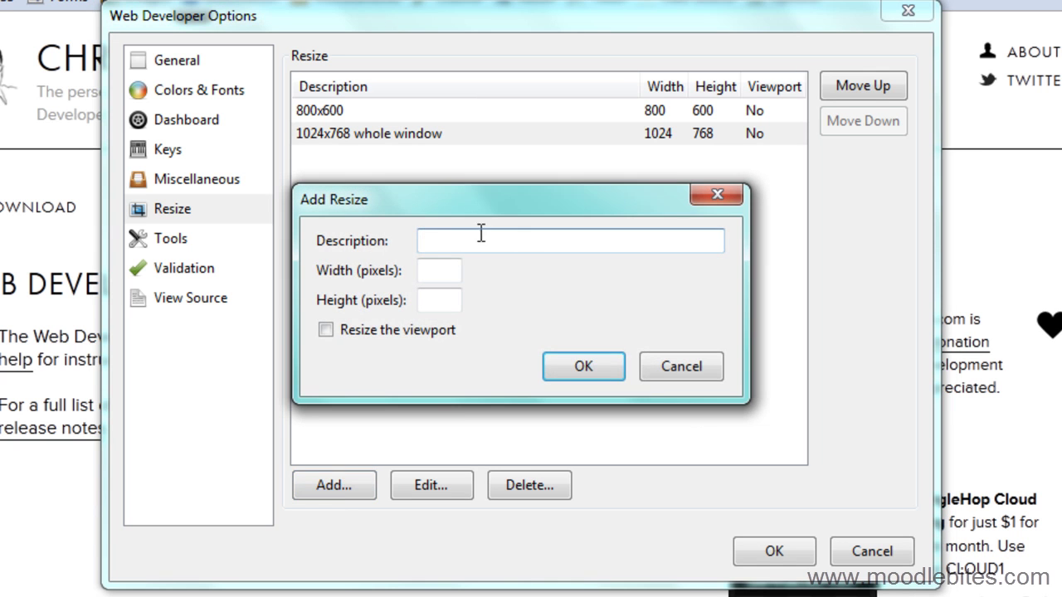
text(1024x768 view)
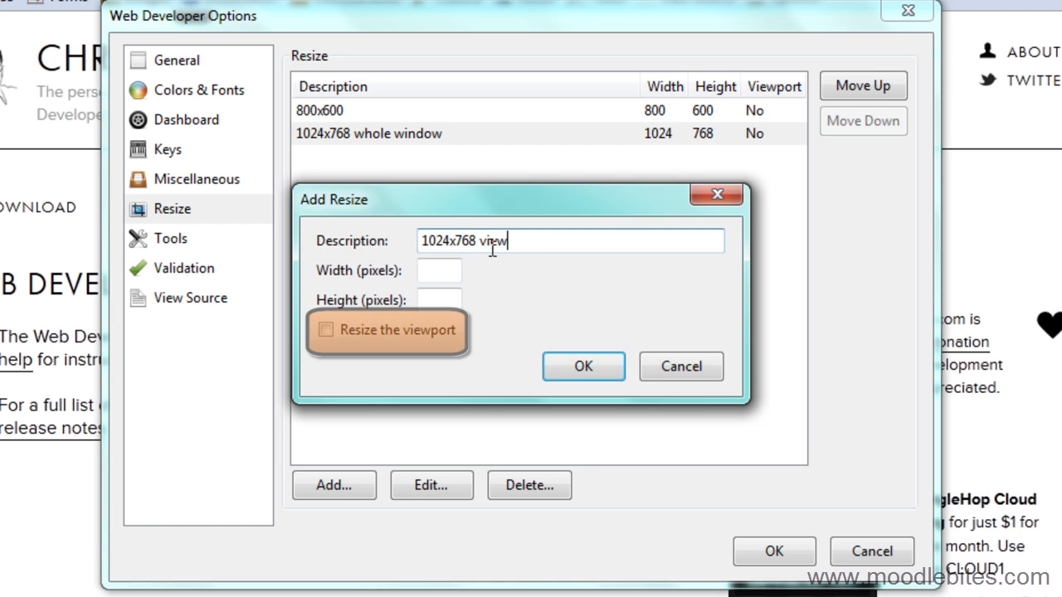
text(port only)
click(434, 268)
text(1024)
key(Tab)
text(768)
click(348, 331)
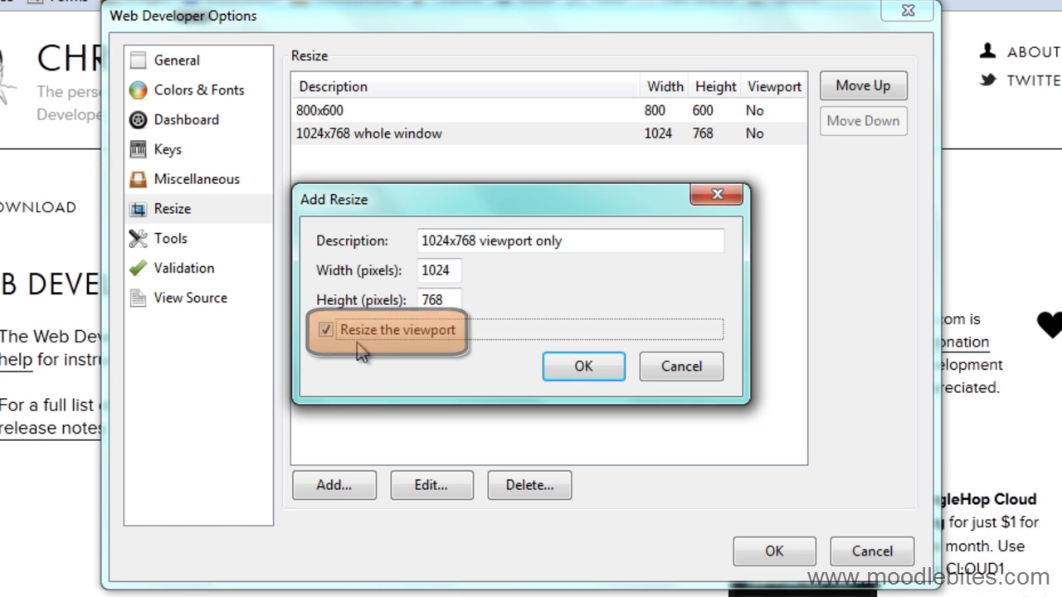
click(588, 370)
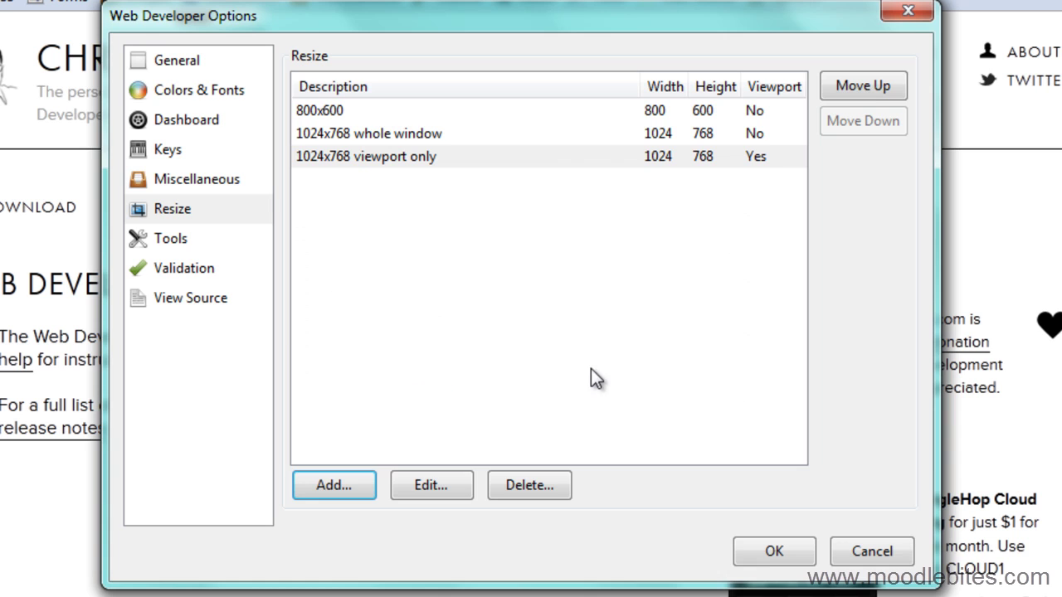
click(767, 552)
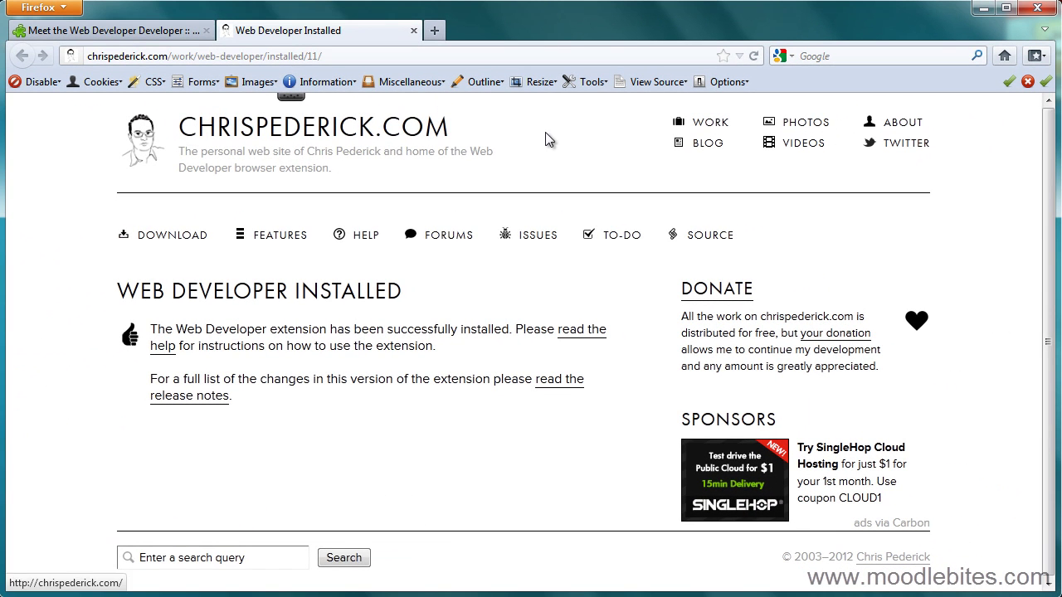
Resize the browser with the "1024x768 whole window" preset, and switch it to the "1024x768 viewport only" preset.
click(541, 82)
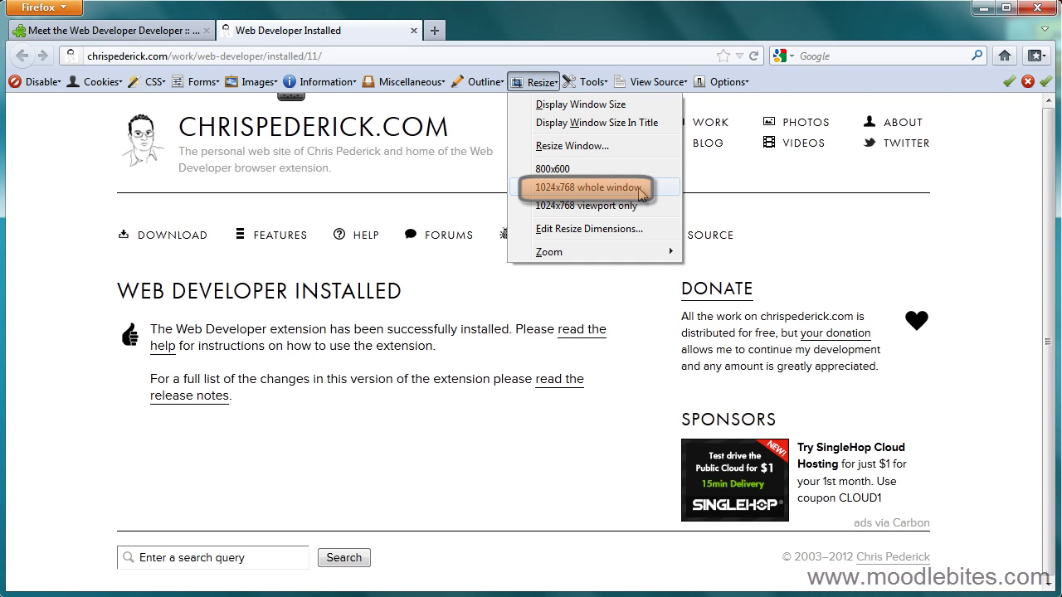
click(638, 188)
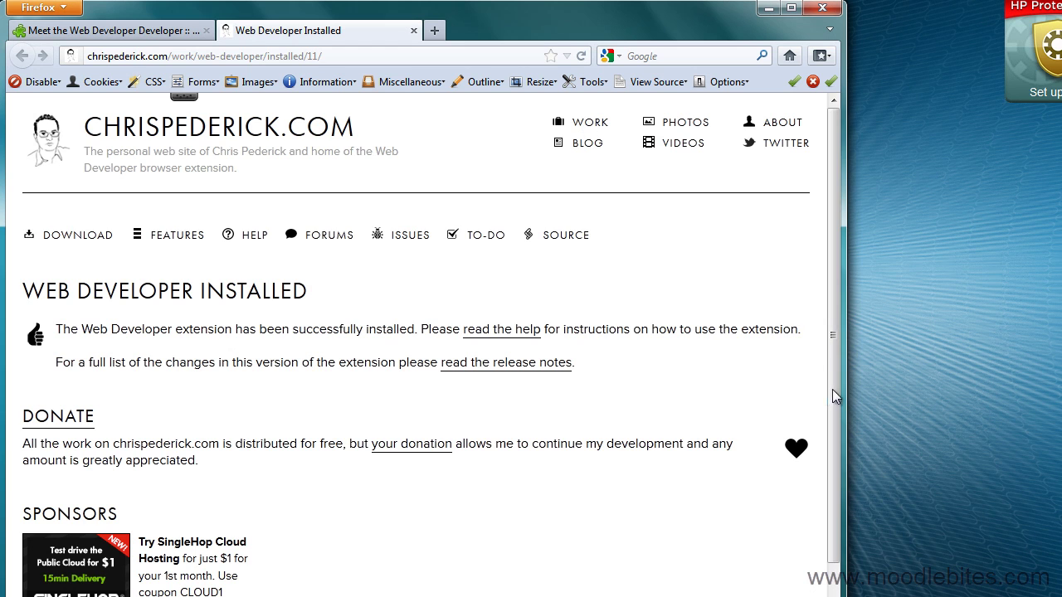
mouse_move(833, 371)
mouse_down()
mouse_move(832, 439)
mouse_move(819, 374)
mouse_up()
click(540, 83)
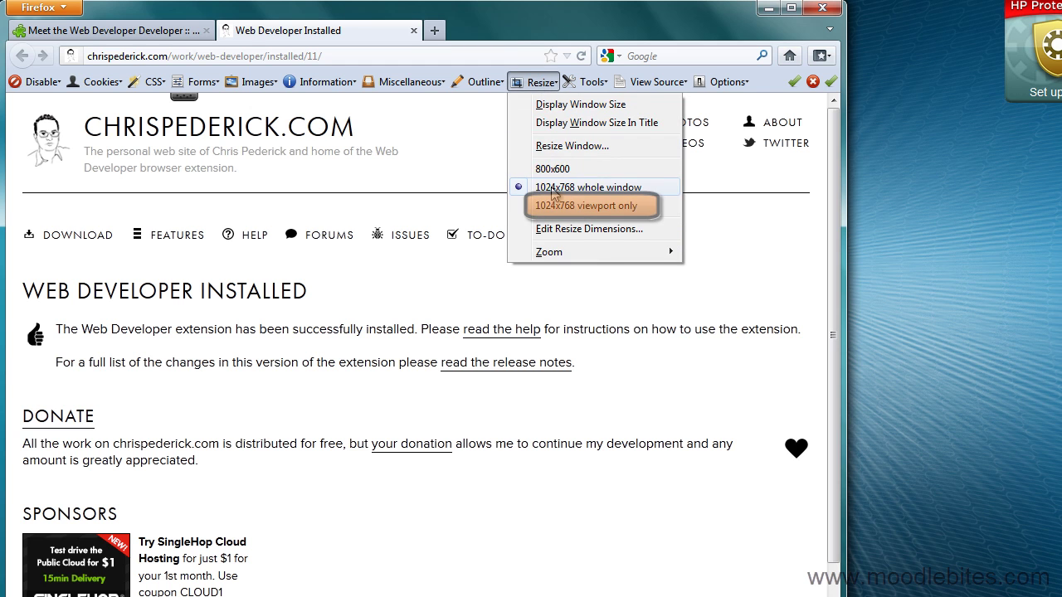
click(553, 209)
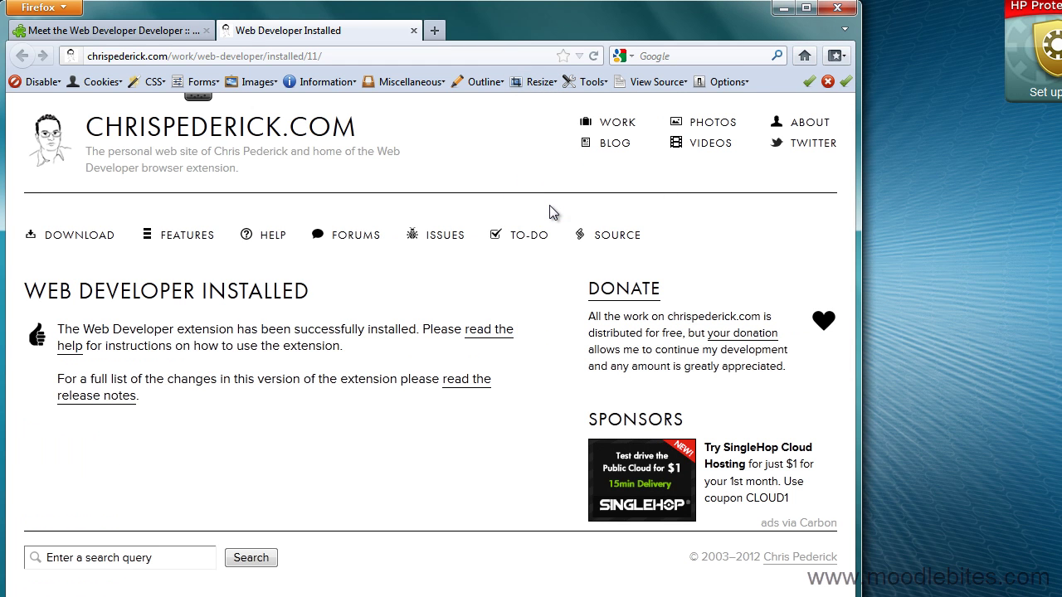